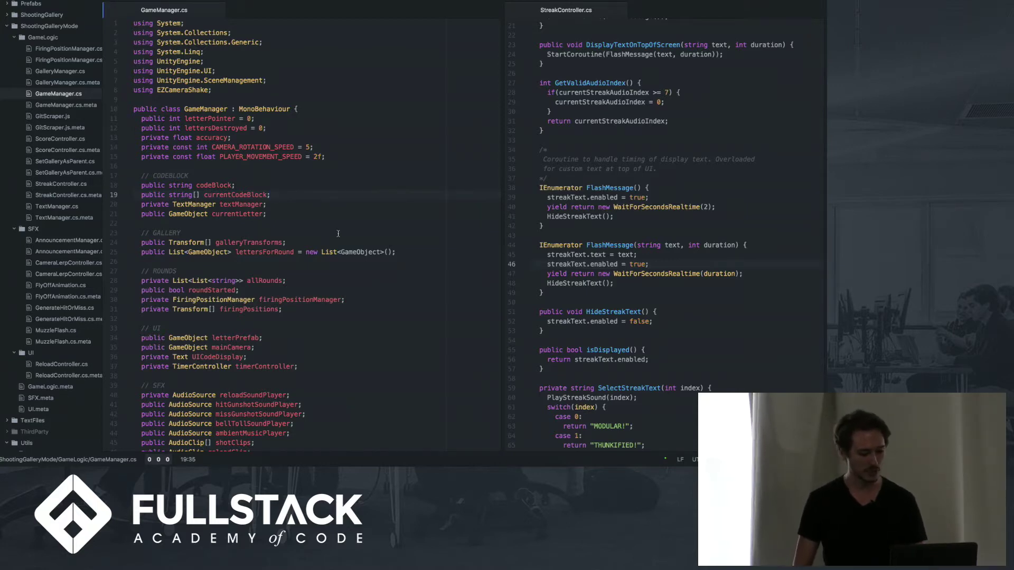
Bring the QuickDraw JS game window to the front after reviewing the scripts
key("super+Tab")
Adjust the sound volume and switch back to the code editor
key("XF86AudioLowerVolume")
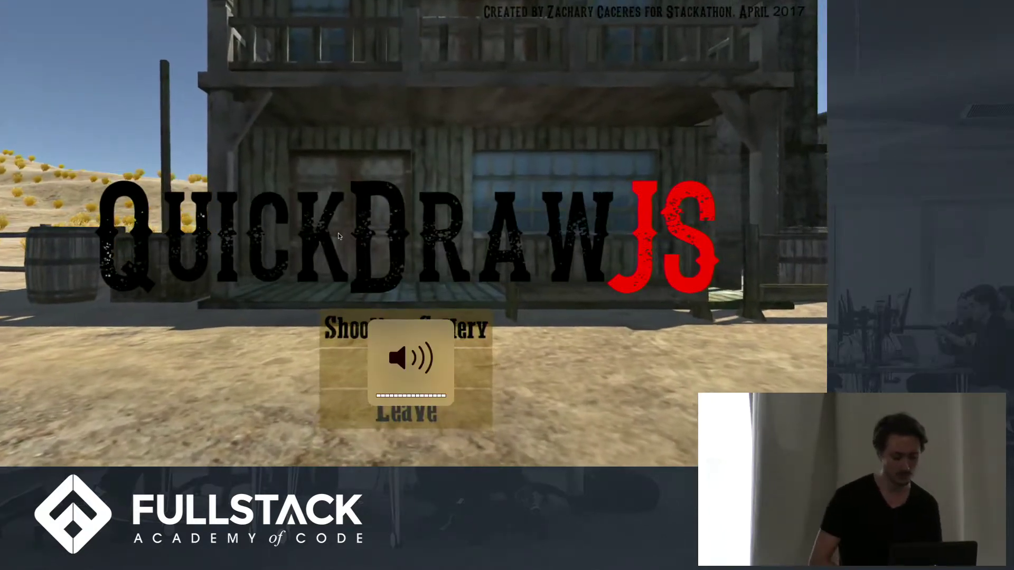
key("super+Tab")
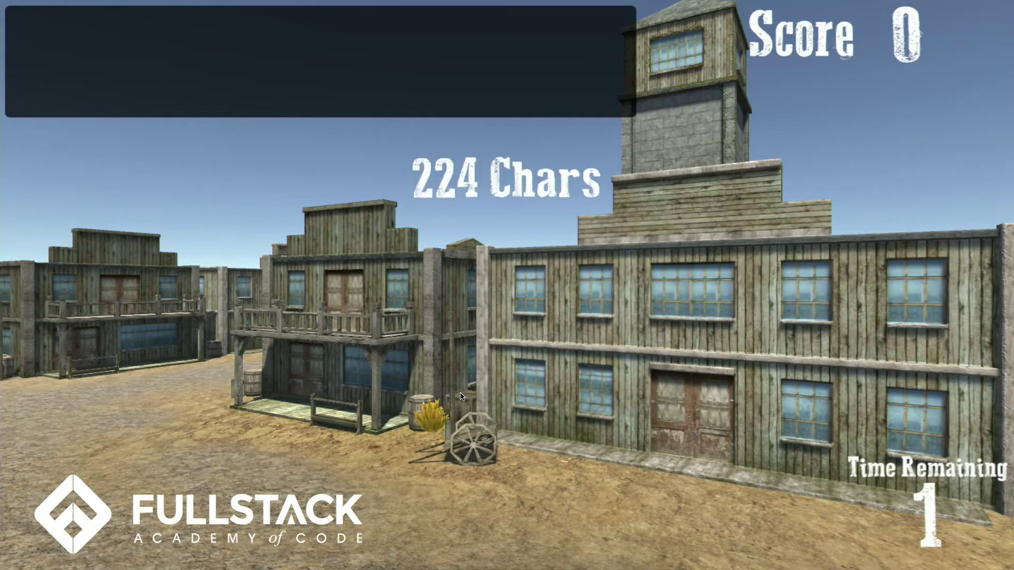
Start the countdown and type the fs, path, execFileSync and cwd lines, reloading after each
key("XF86AudioRaiseVolume")
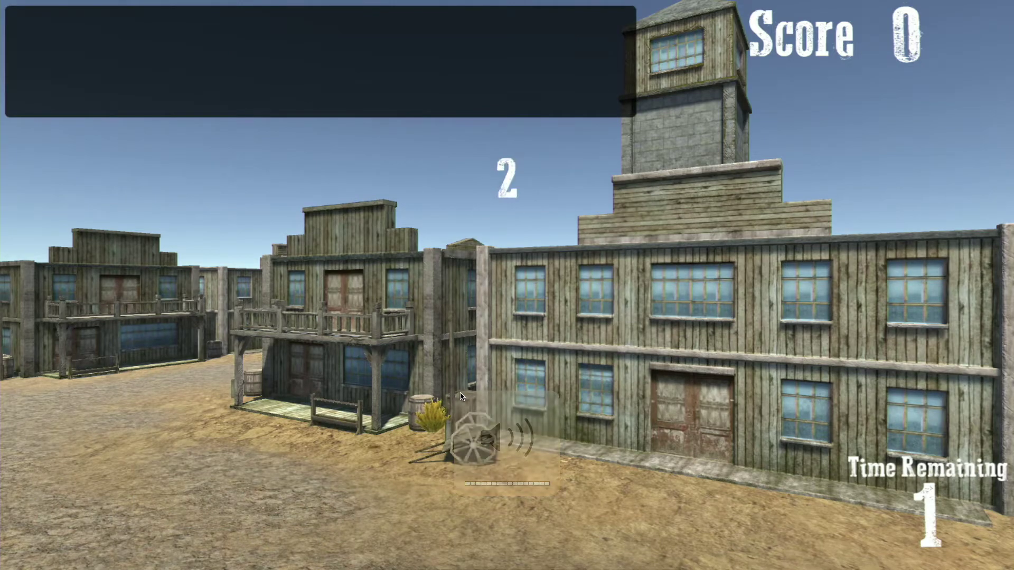
type("va")
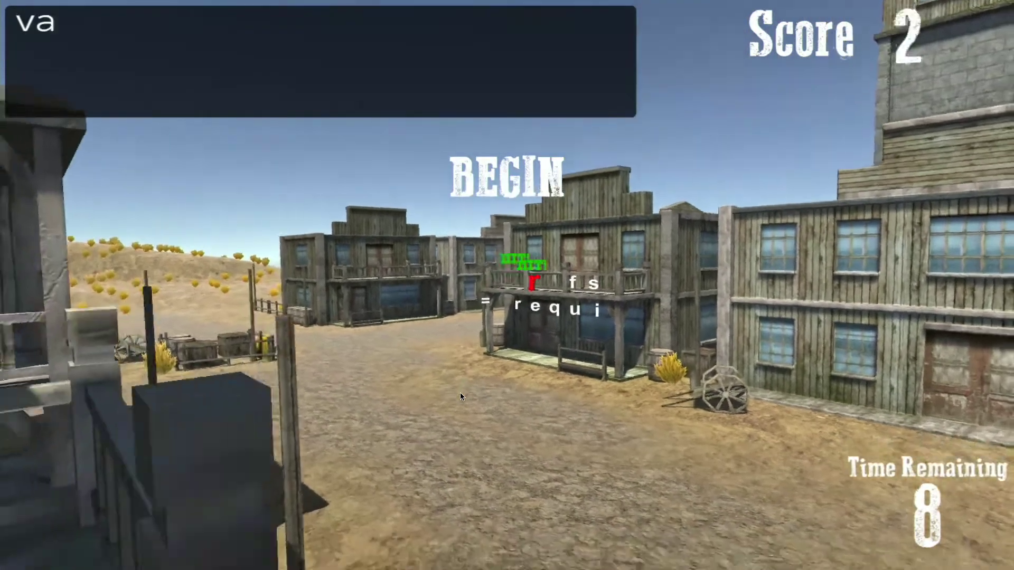
type("r fs =")
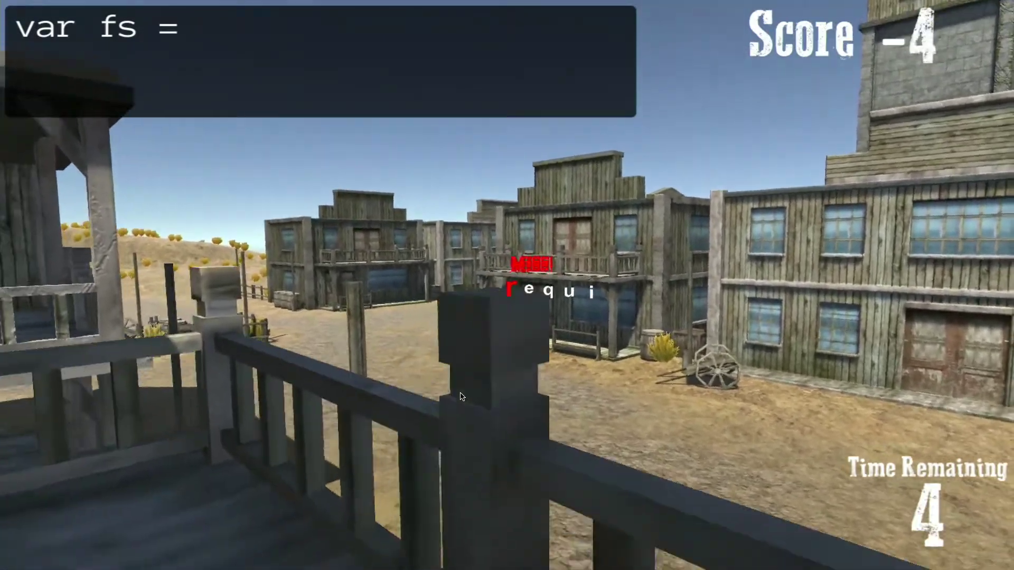
type(" require")
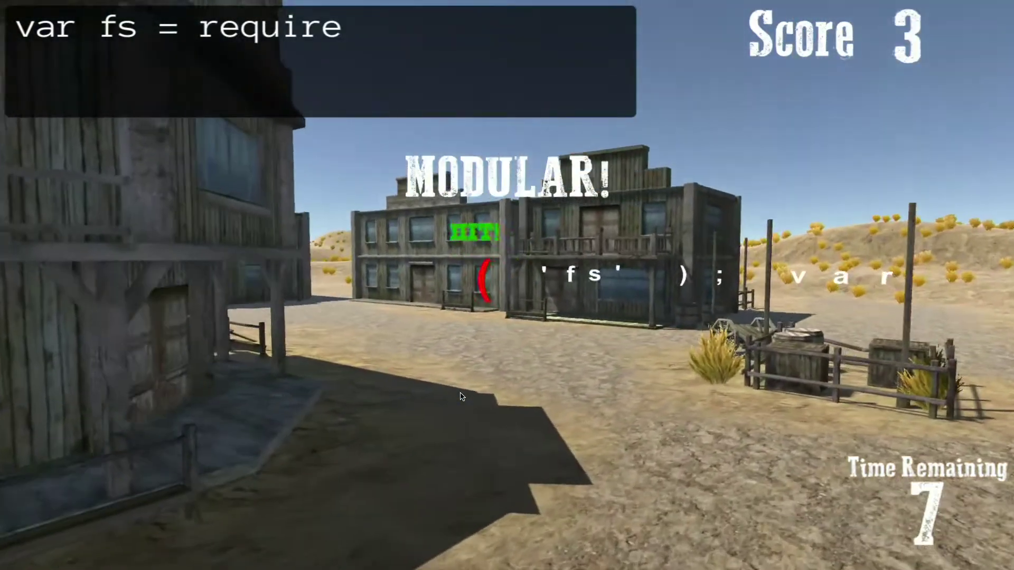
type("('fs');")
key("Return")
type("va")
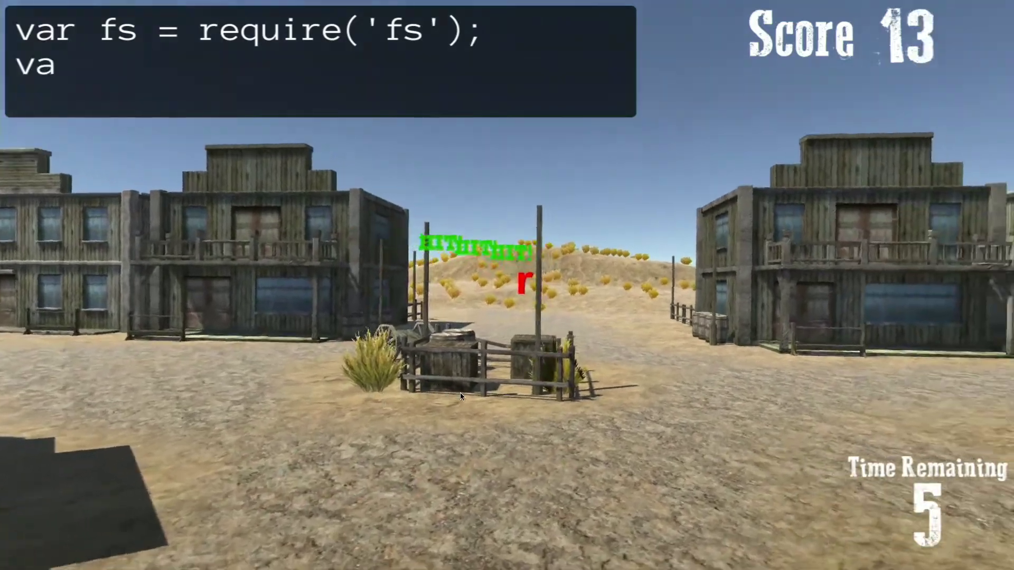
type("r path")
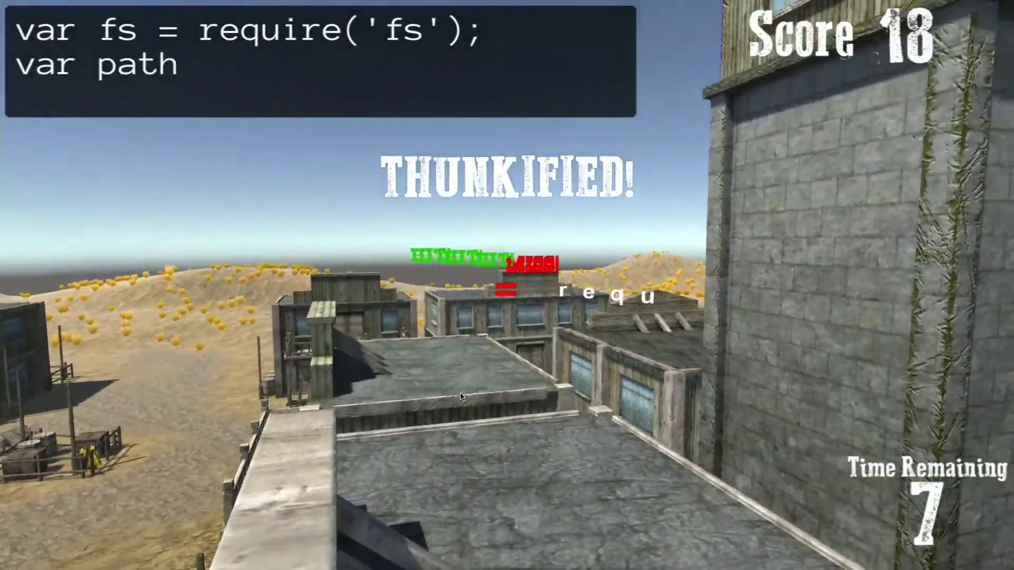
type(" =  requi")
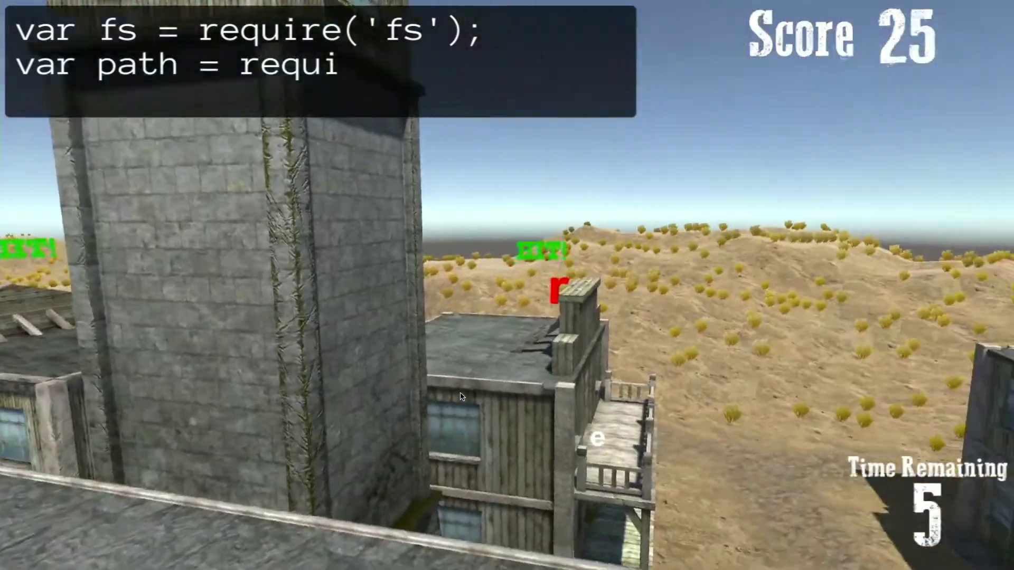
type("re('")
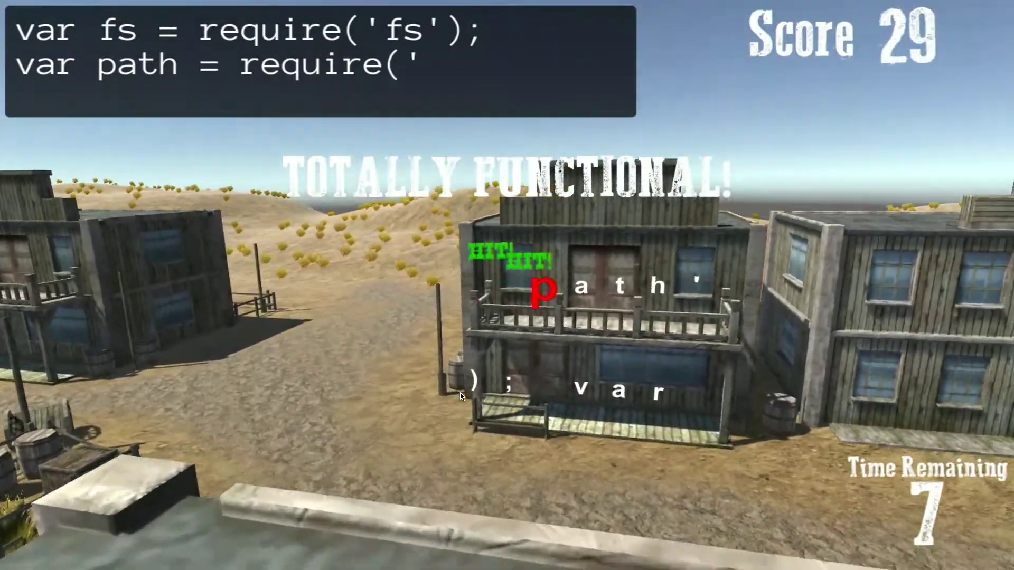
type("path');")
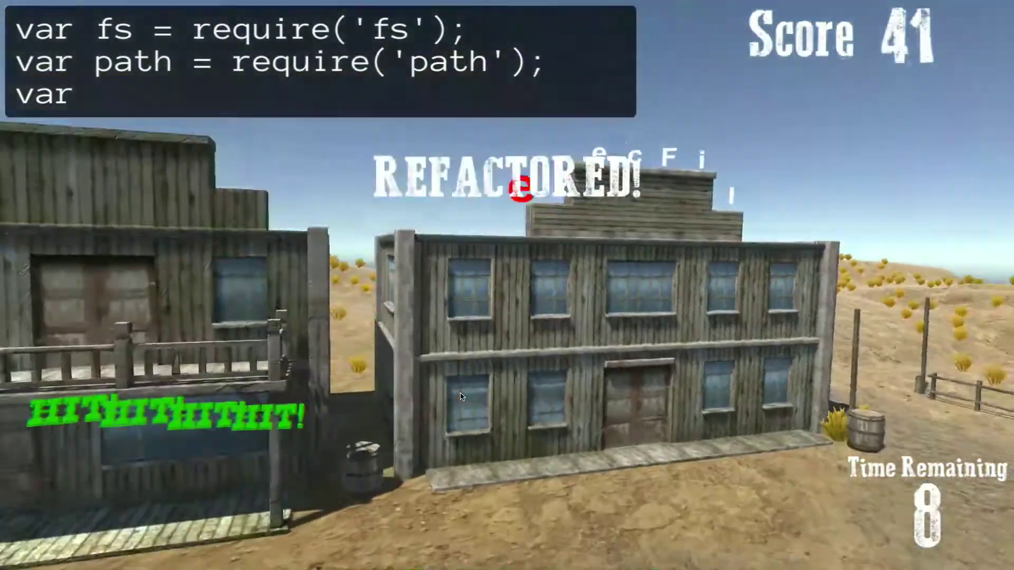
type(" var execFil")
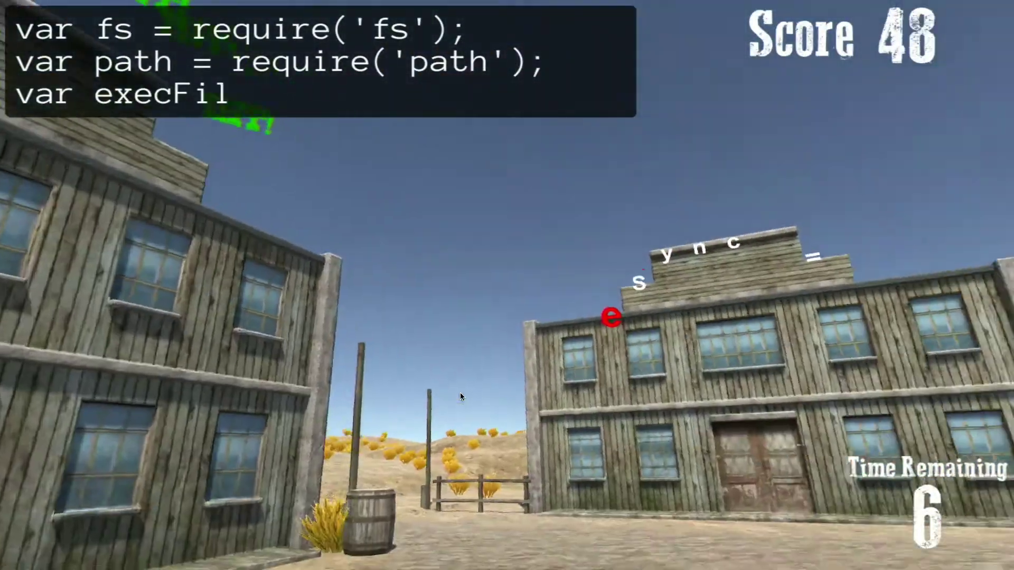
type("eSync = ")
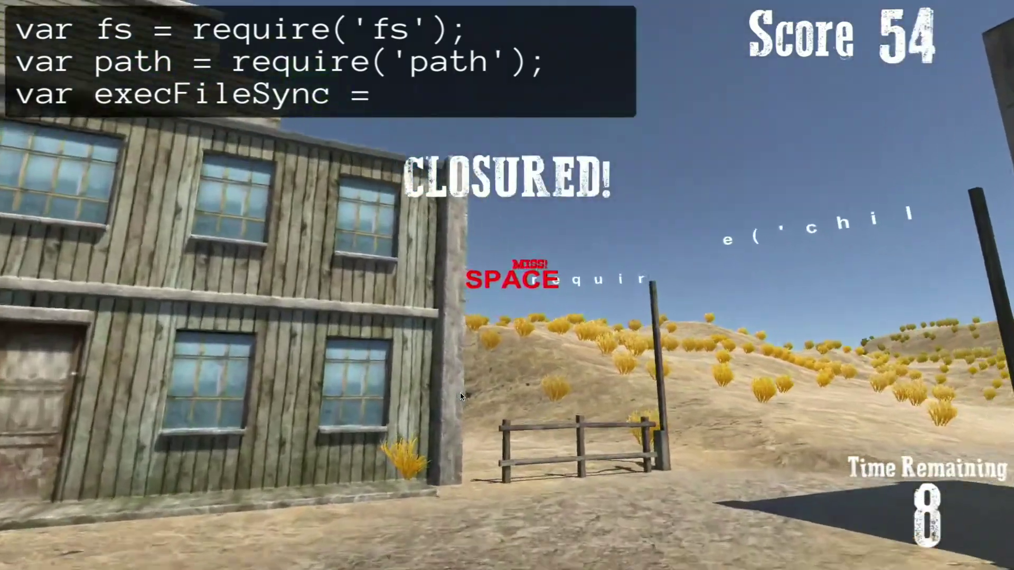
type("require('")
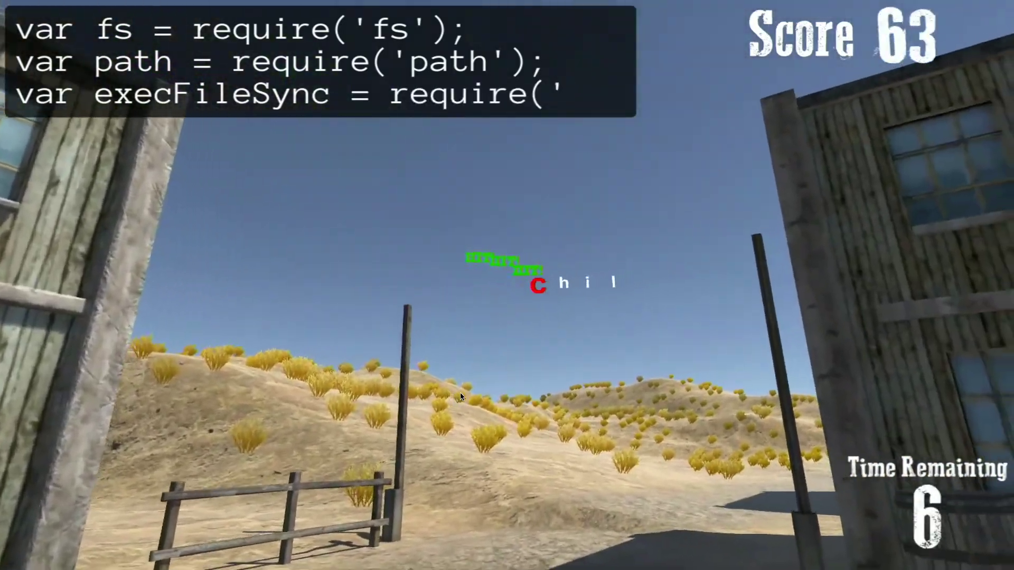
type("child_proc")
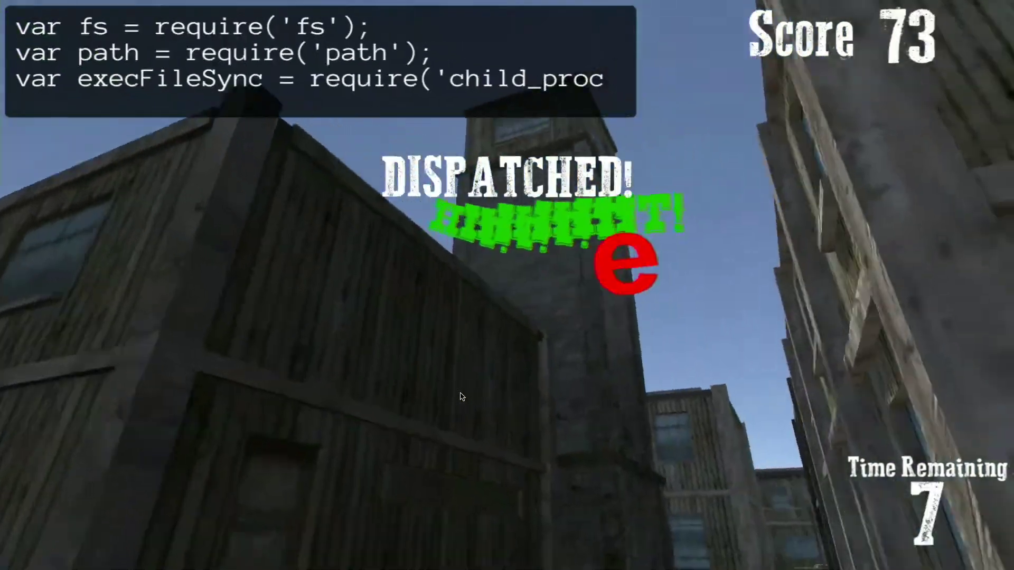
type("ess'")
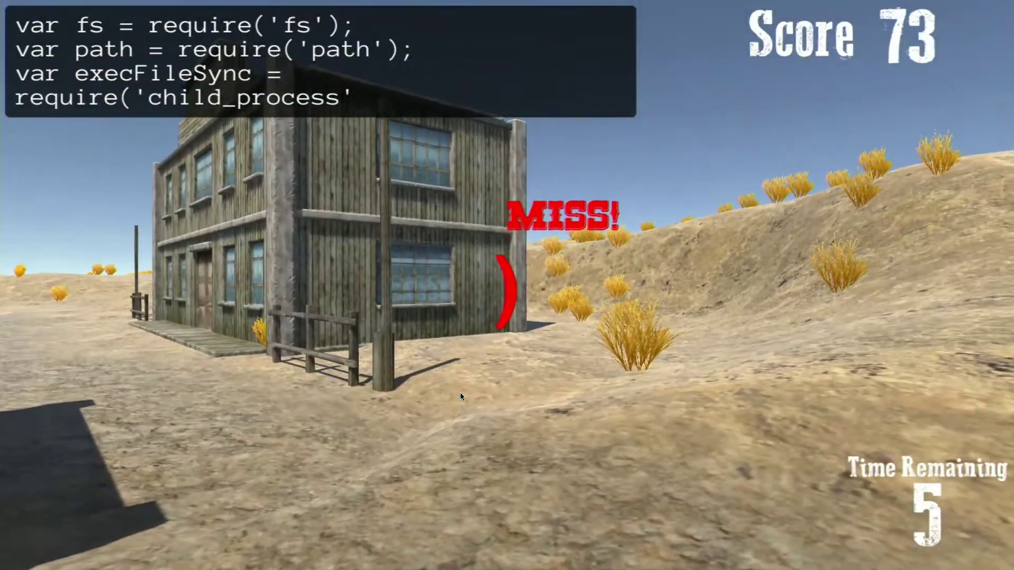
type(").ex")
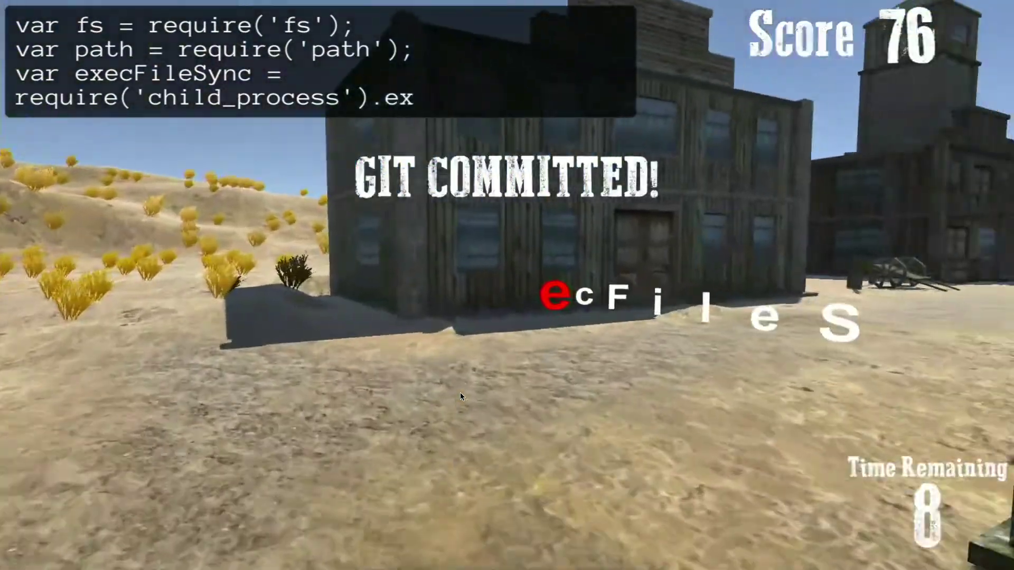
type("ecFile")
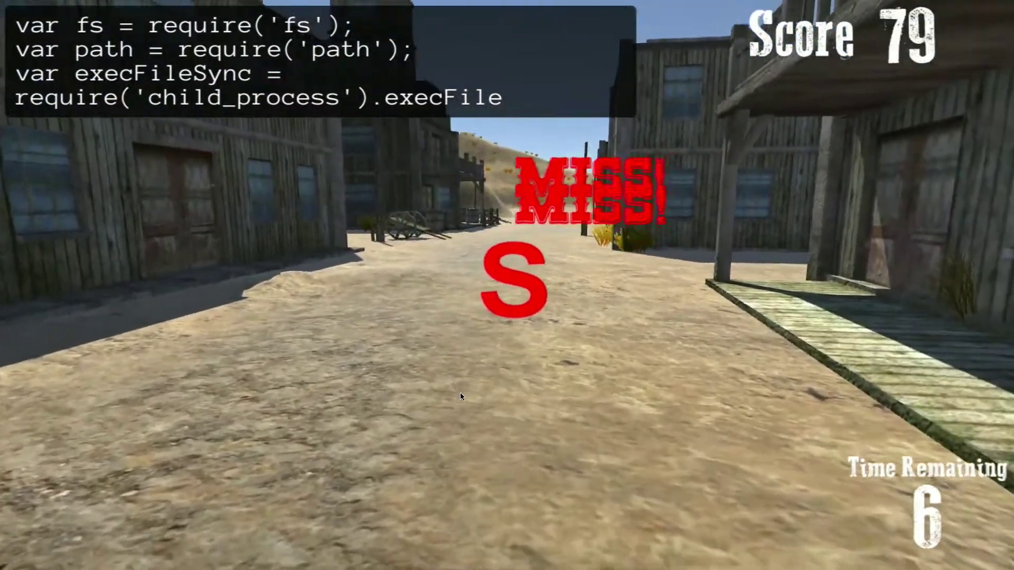
type("Sync;")
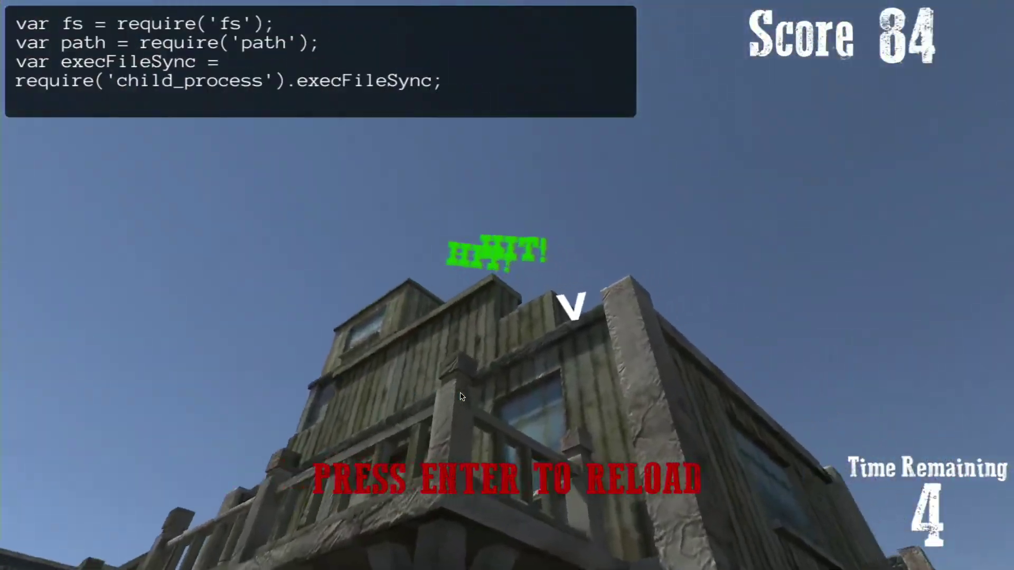
key("Return")
type("var")
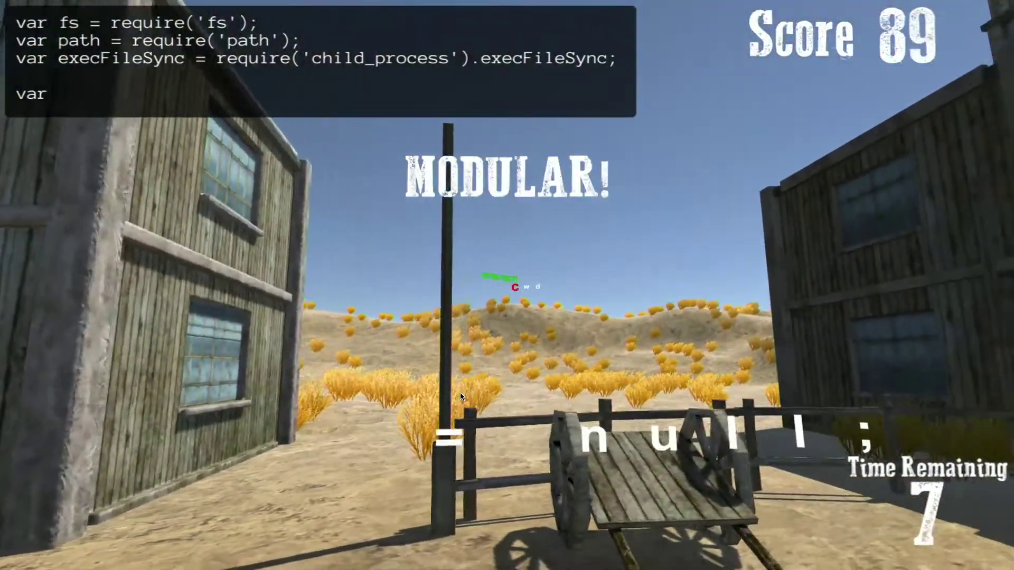
type(" cwd = null")
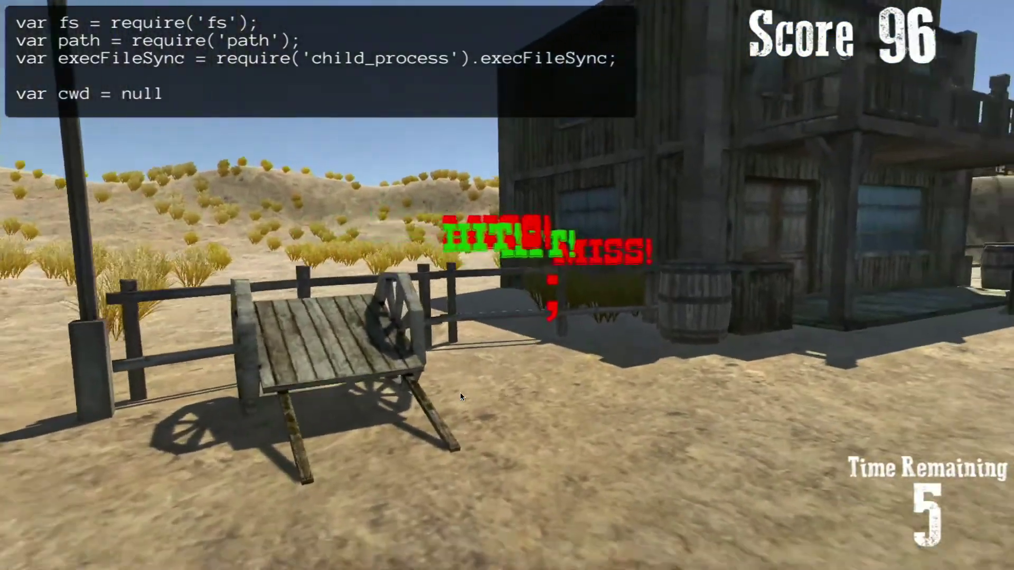
type(";")
key("Return")
type("funct")
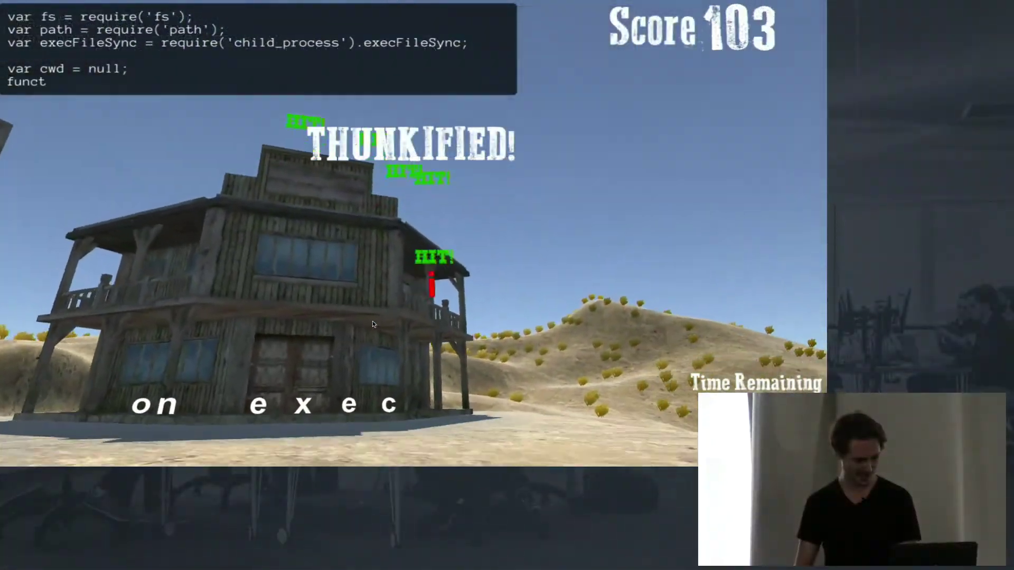
type("ion exec")
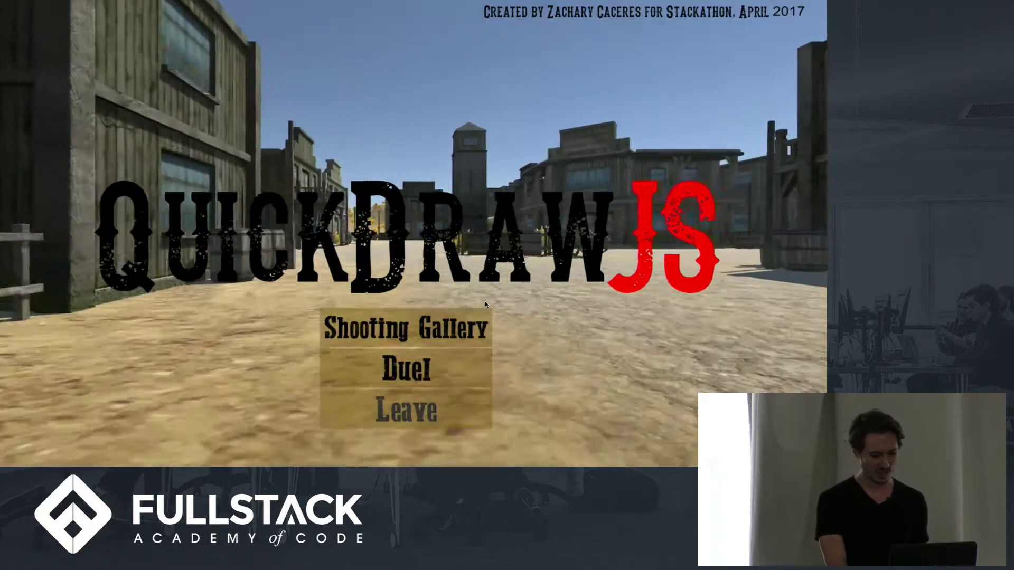
key("ctrl+Left")
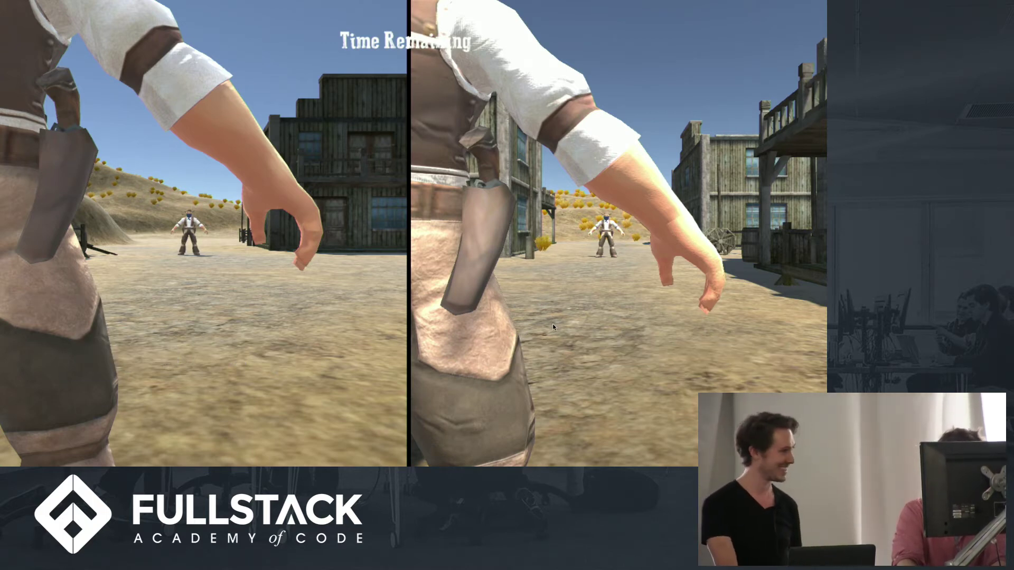
type("const shouldW")
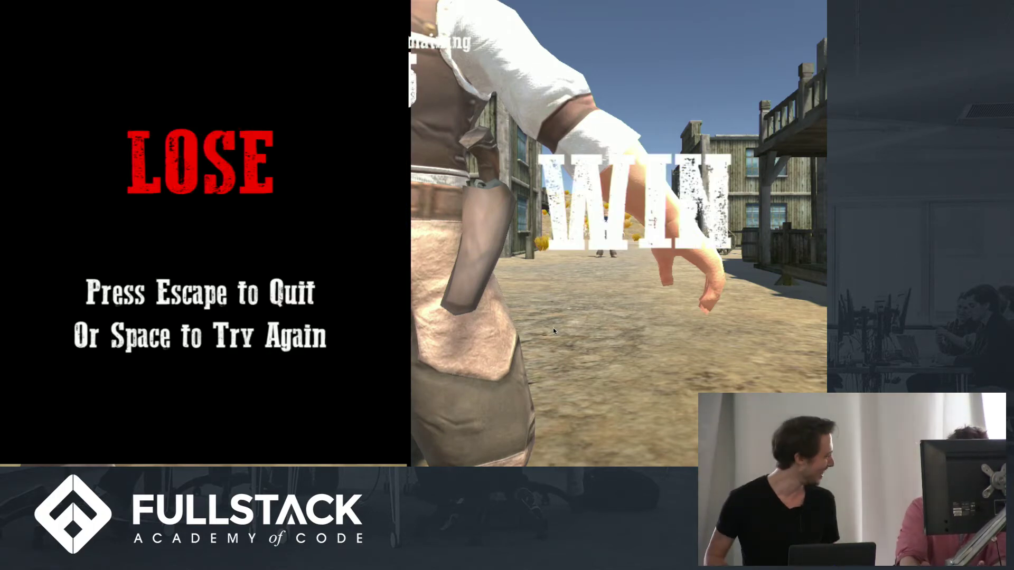
Retry the duel, quit it to the main menu, and switch to the Atom editor
key("space")
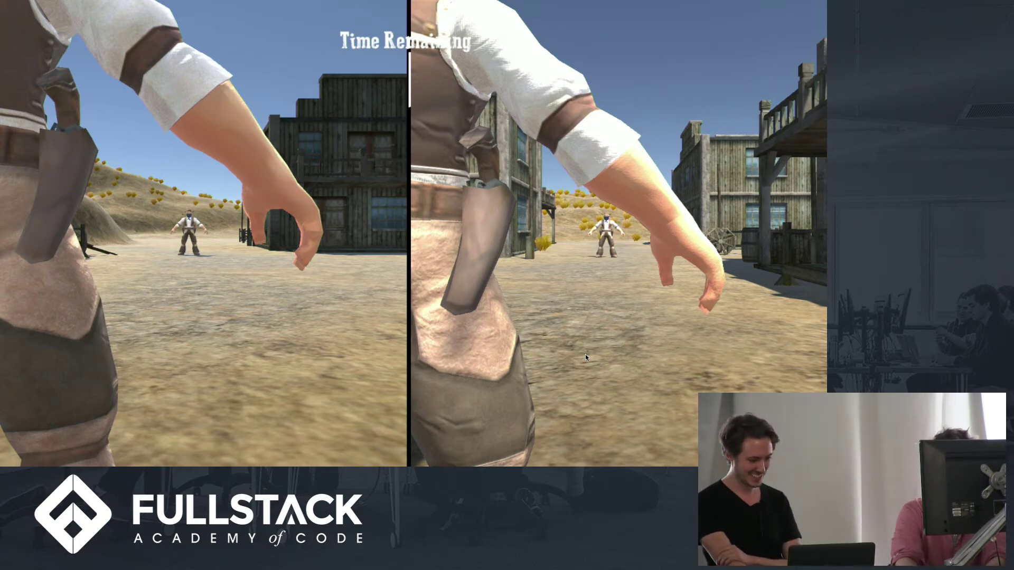
type("con")
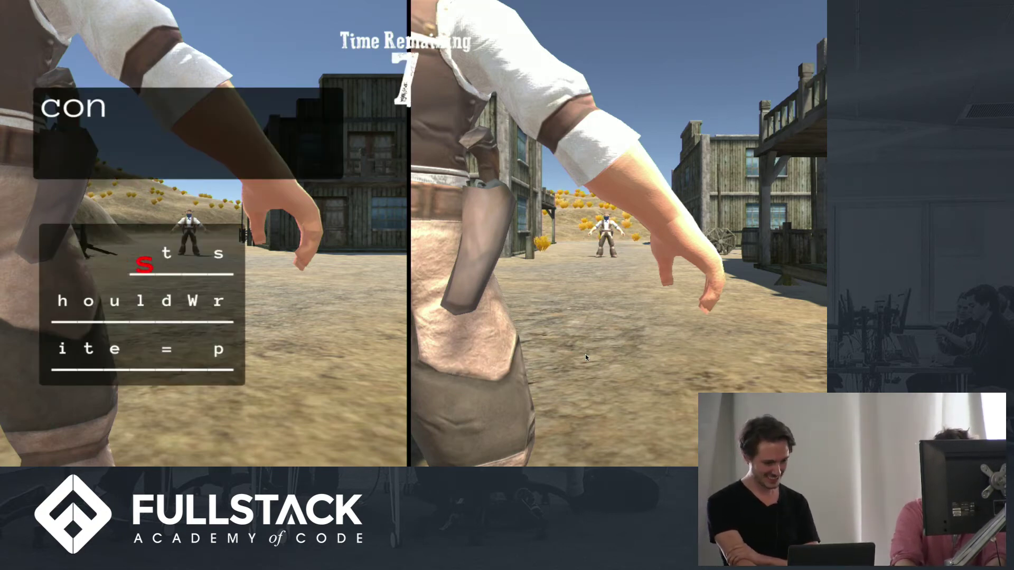
type("Wr")
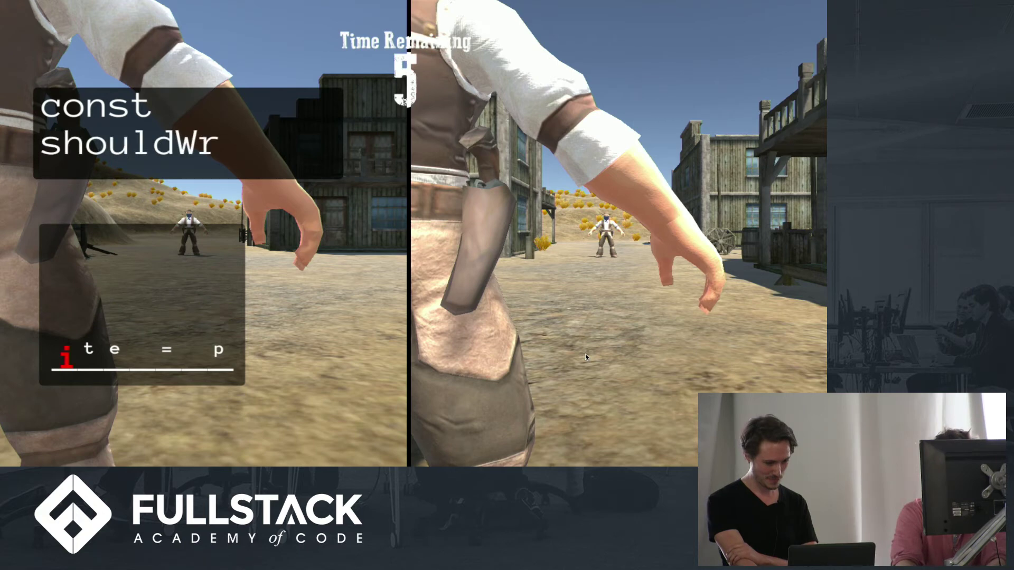
type("it")
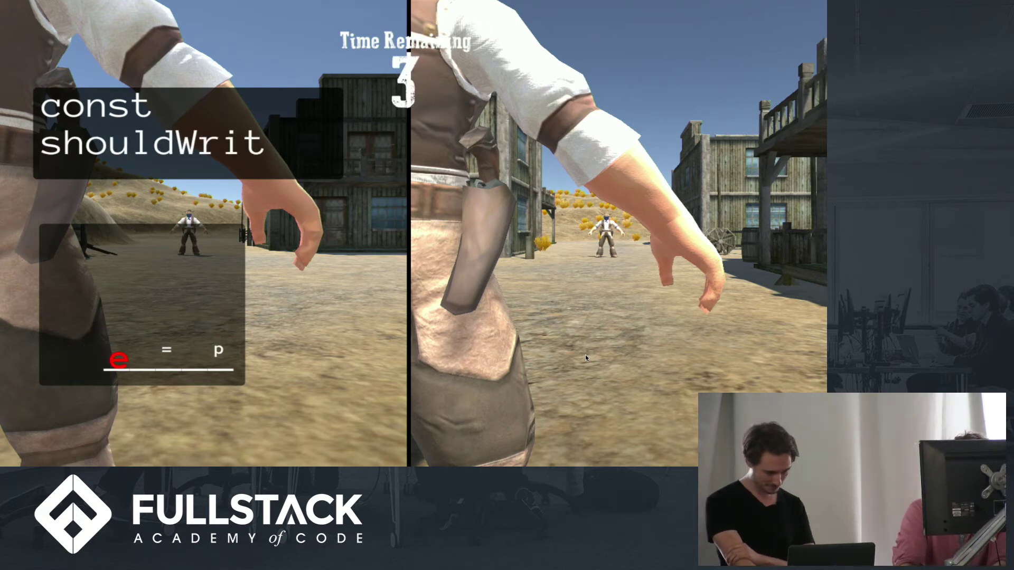
type("e")
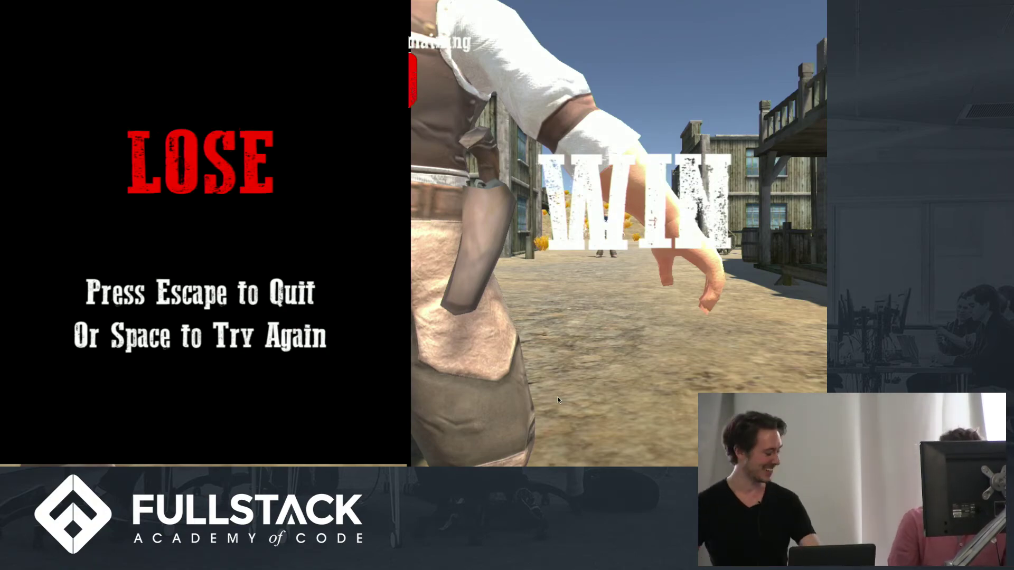
key("Escape")
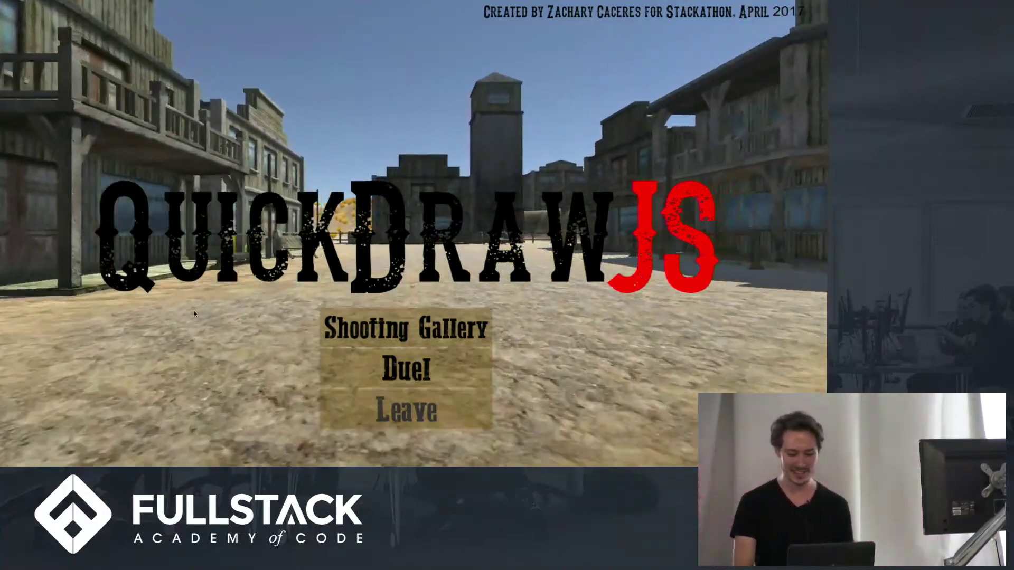
key("alt+Tab")
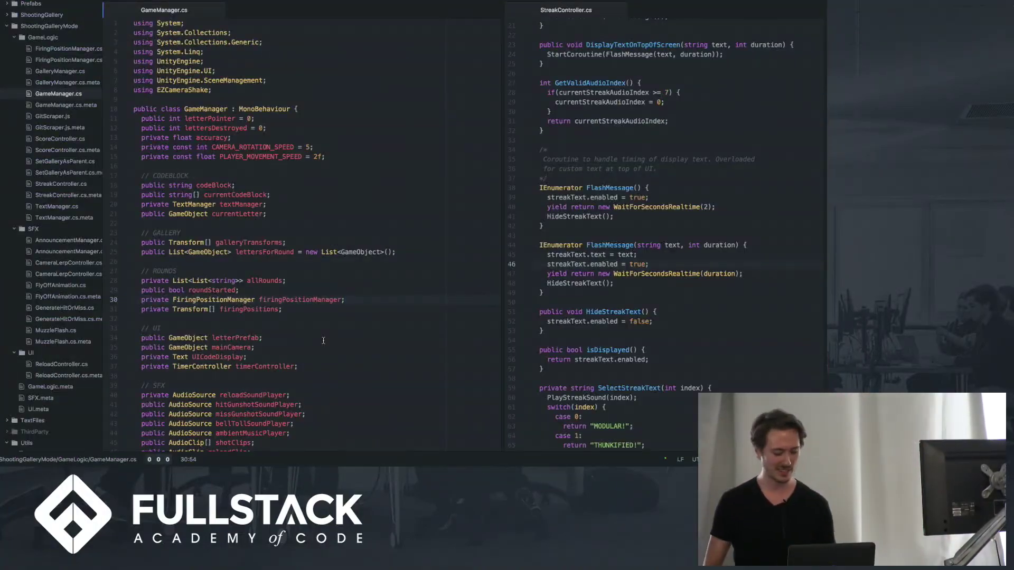